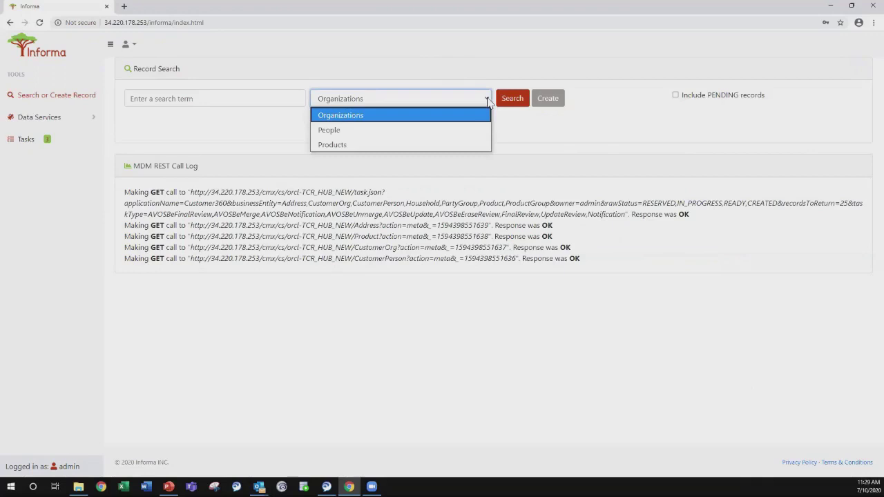
Step: Search the People records by first name and check the logged REST call for the query
left_click(411, 131)
left_click(206, 97)
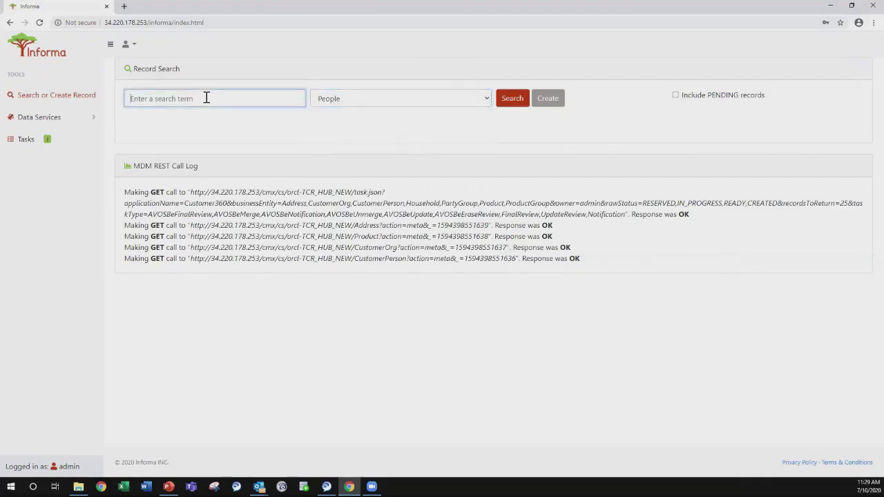
type("John")
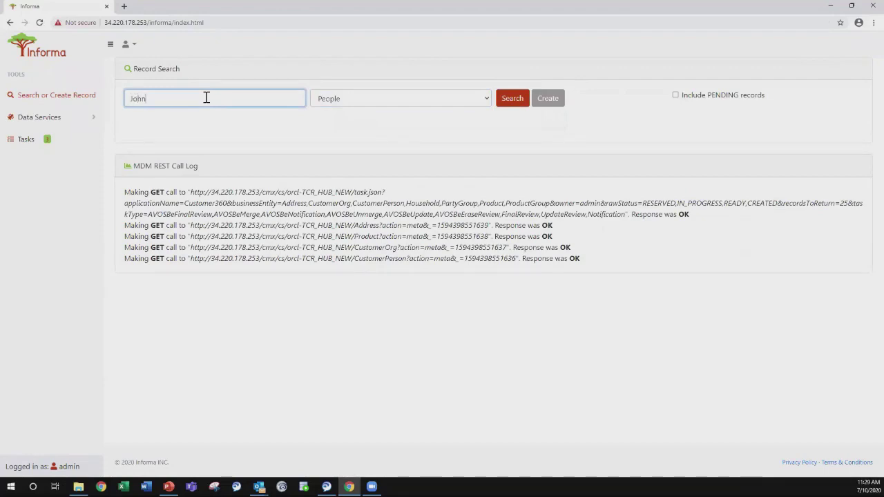
key("Return")
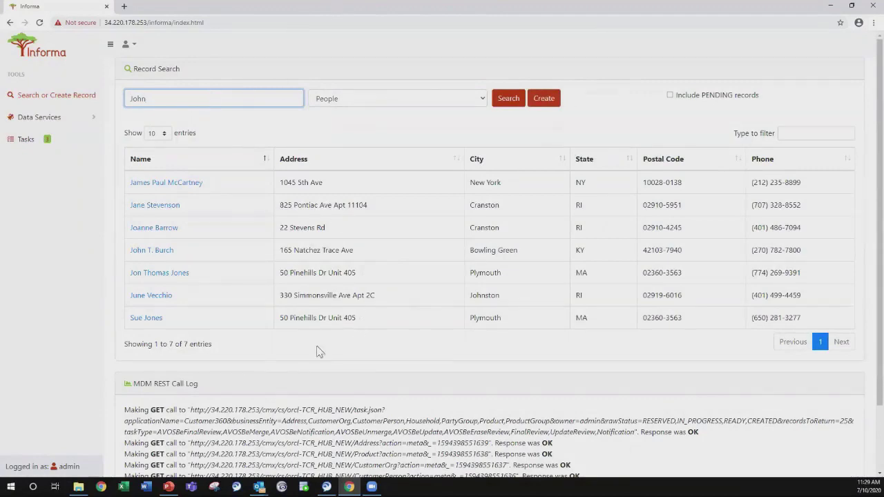
scroll(359, 408, "down", 2)
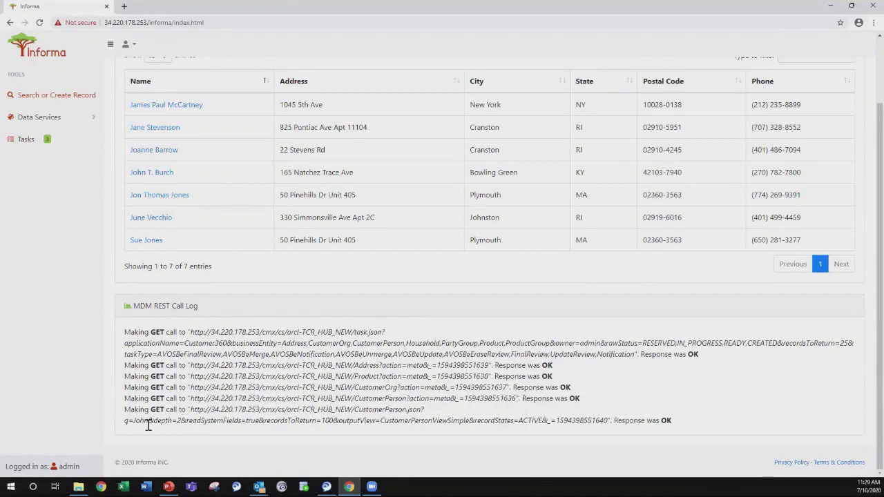
scroll(340, 394, "up", 2)
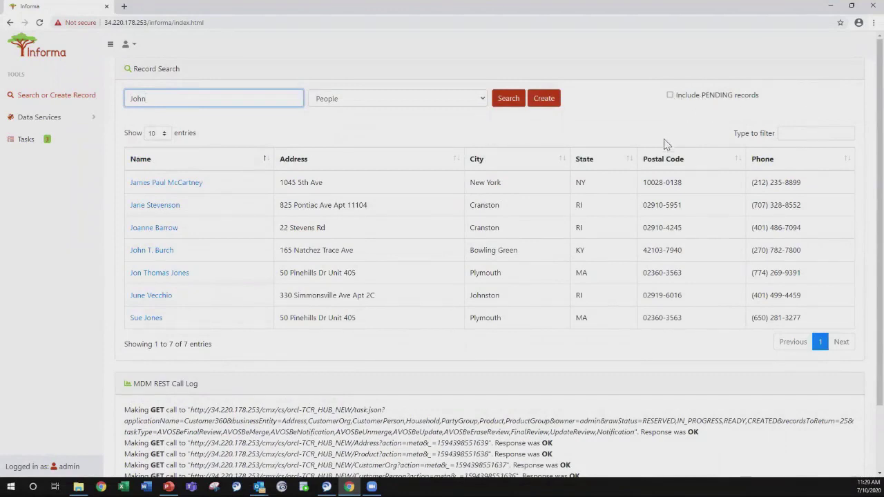
Step: Filter the people search results by 212, and clear the filter
left_click(816, 134)
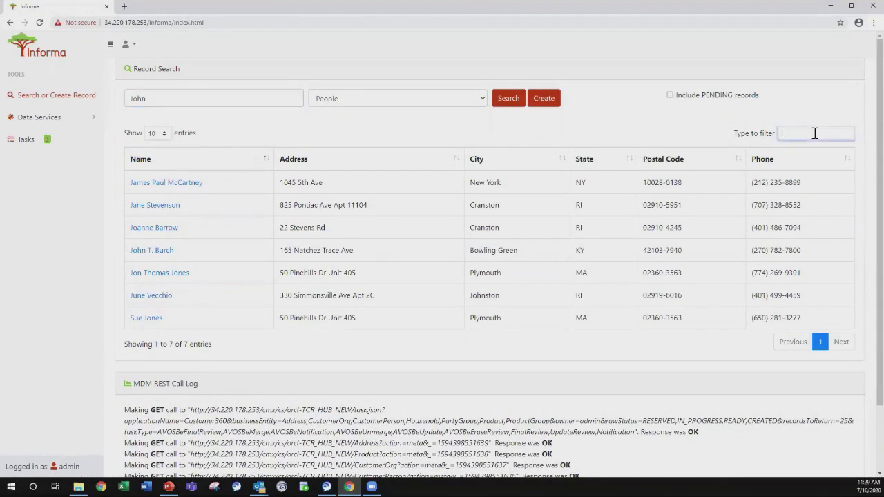
type("212")
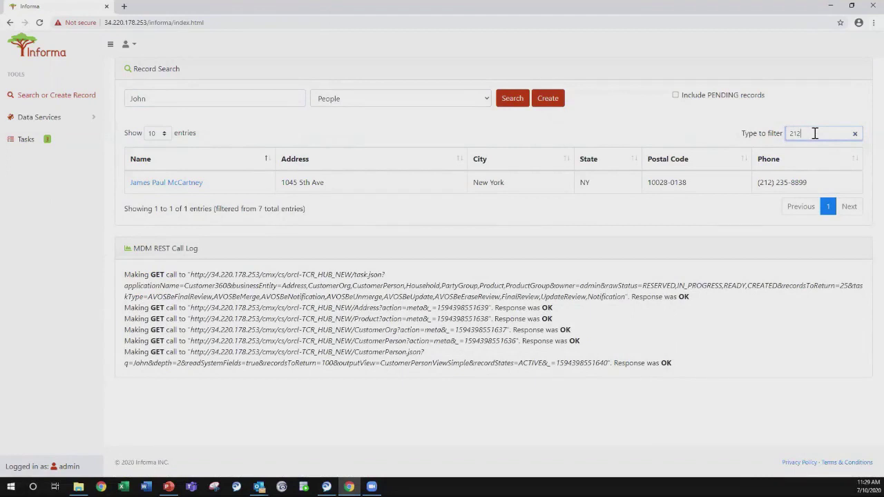
left_click(855, 136)
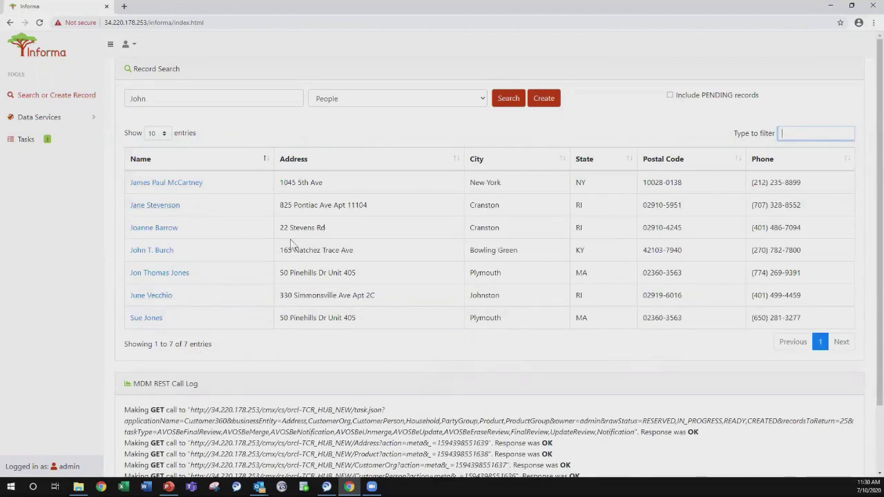
Step: Open the fifth person's full details and examine the Segment, ElectronicAddress, PostalAddr, Financials, SocialHandle and ProfessionalDetails nodes
left_click(179, 279)
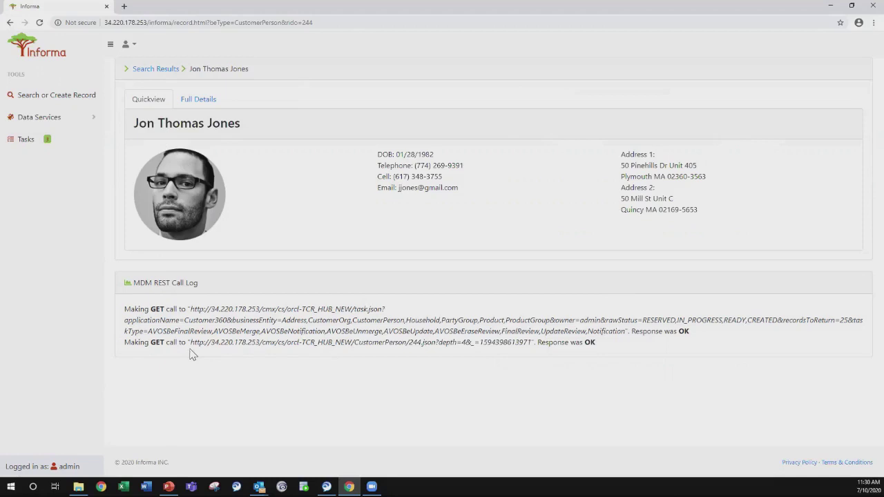
left_click(199, 105)
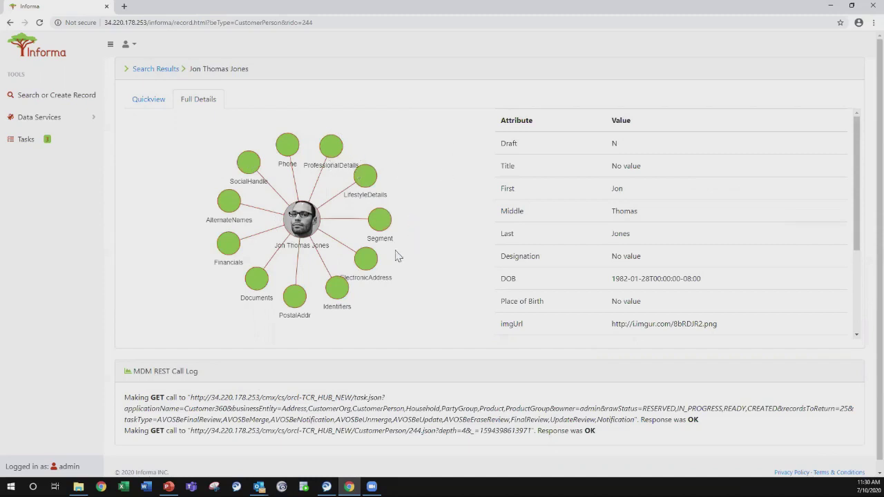
left_click(382, 226)
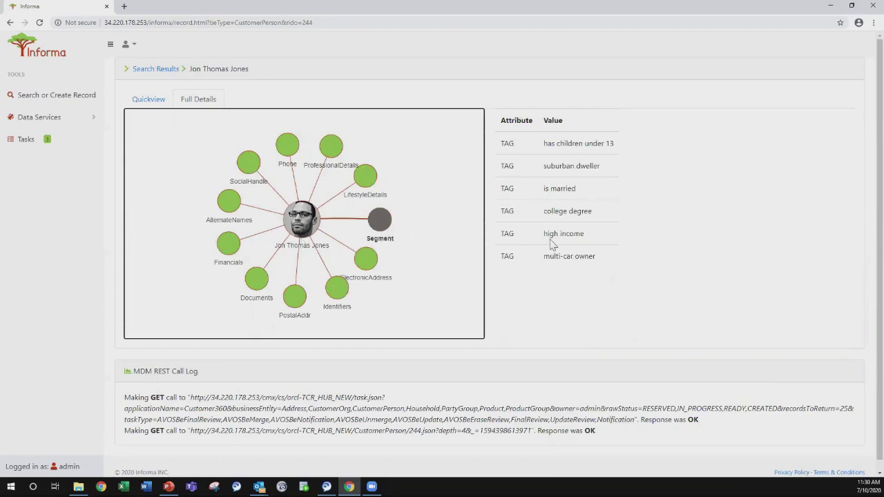
left_click(372, 266)
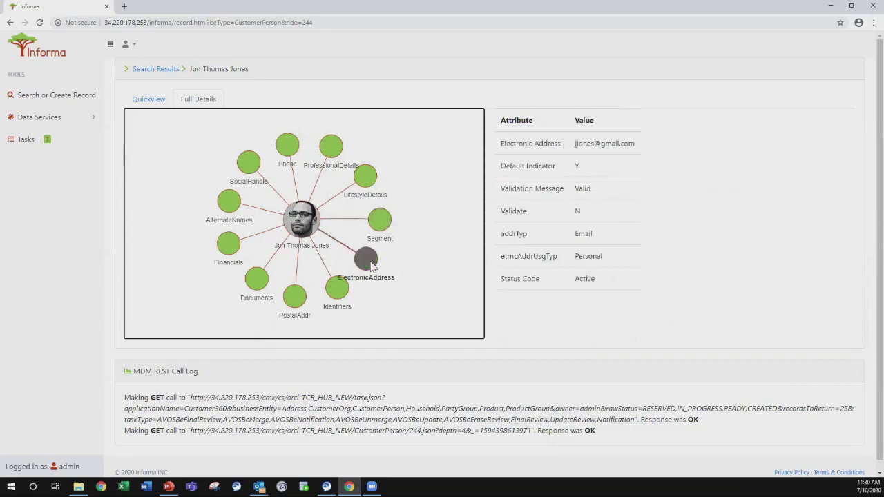
left_click(298, 302)
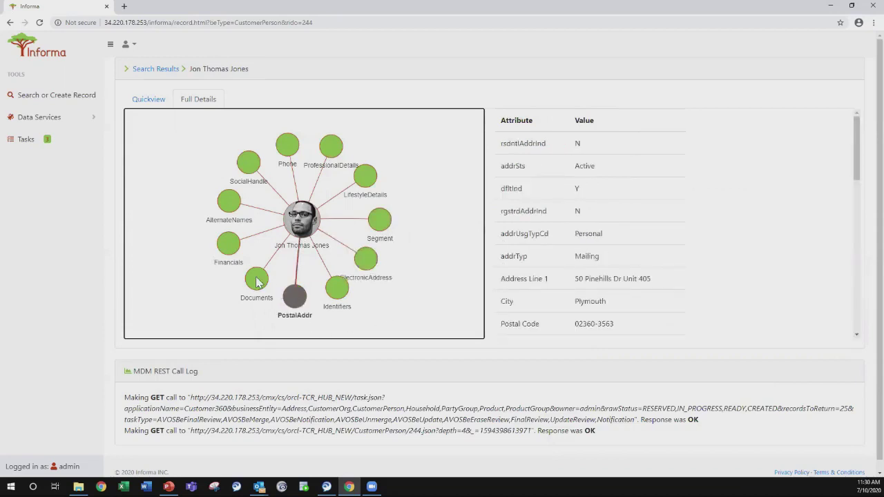
left_click(235, 250)
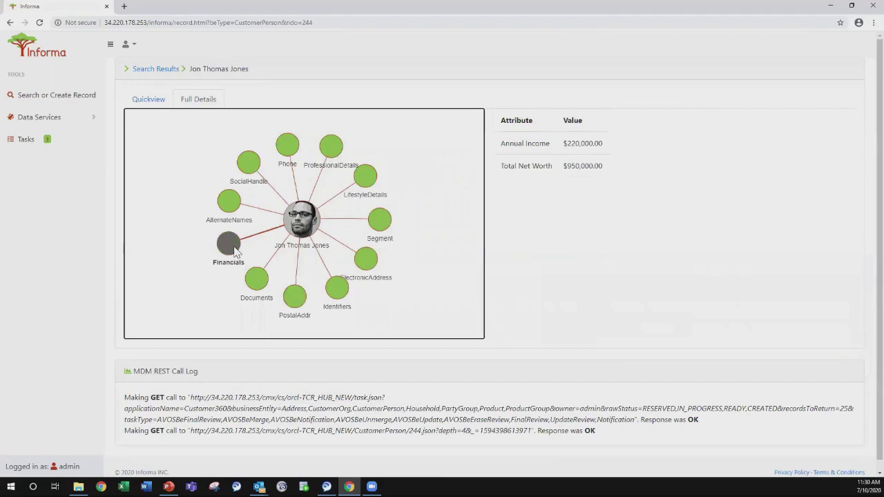
left_click(249, 164)
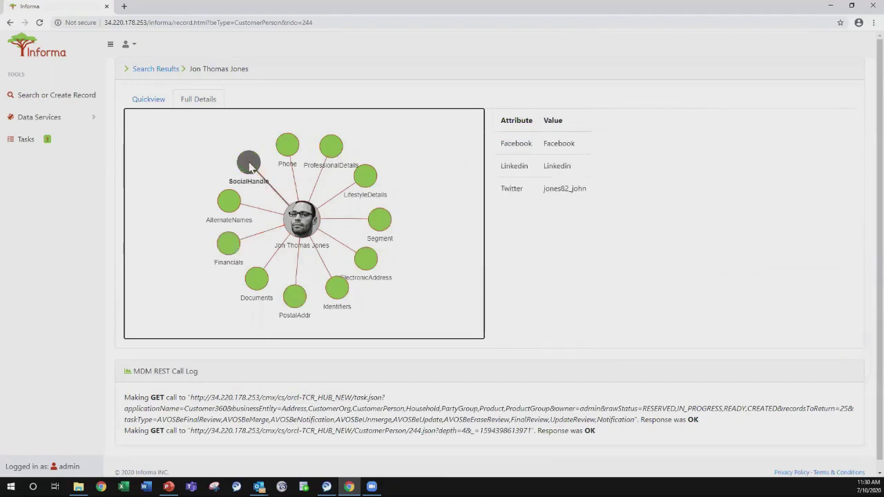
left_click(330, 149)
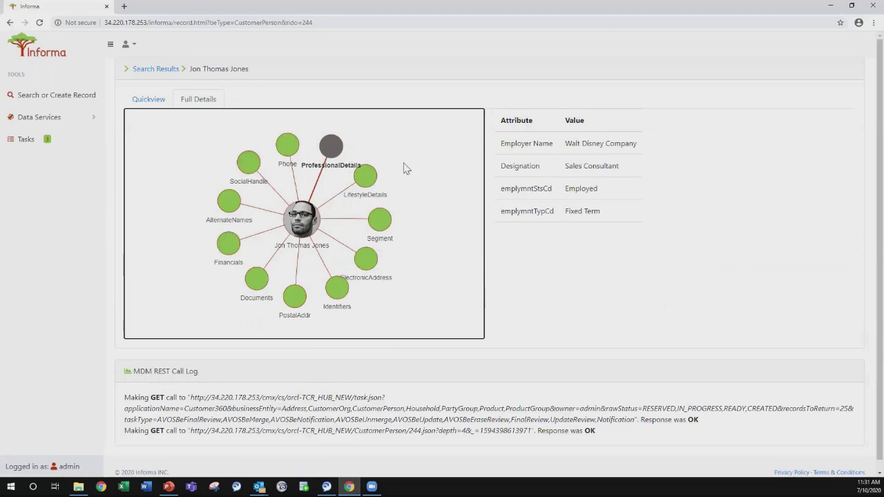
Step: Return to the record search and search the Organizations records for Informatica
left_click(149, 70)
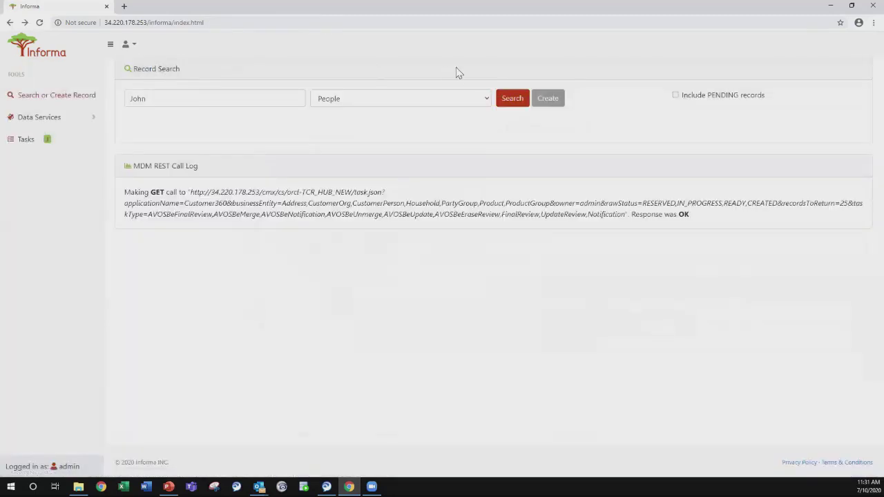
left_click(487, 101)
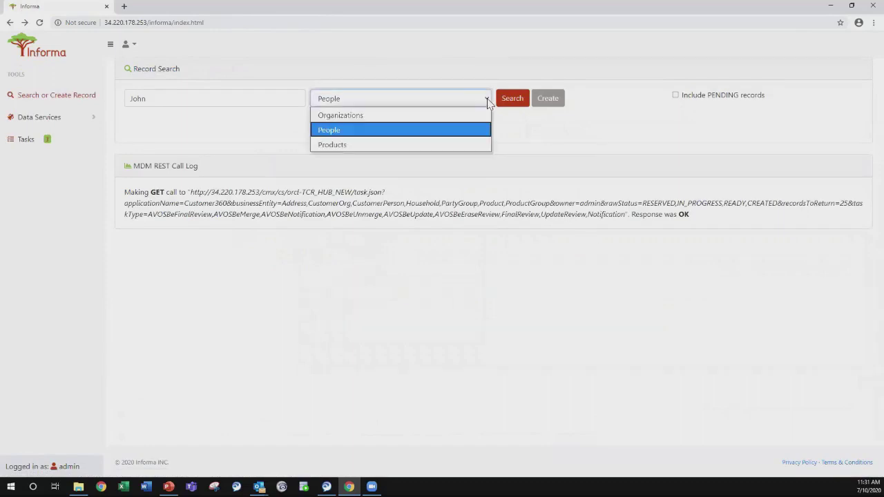
left_click(349, 117)
left_click_drag(158, 99, 99, 96)
type("Informatica")
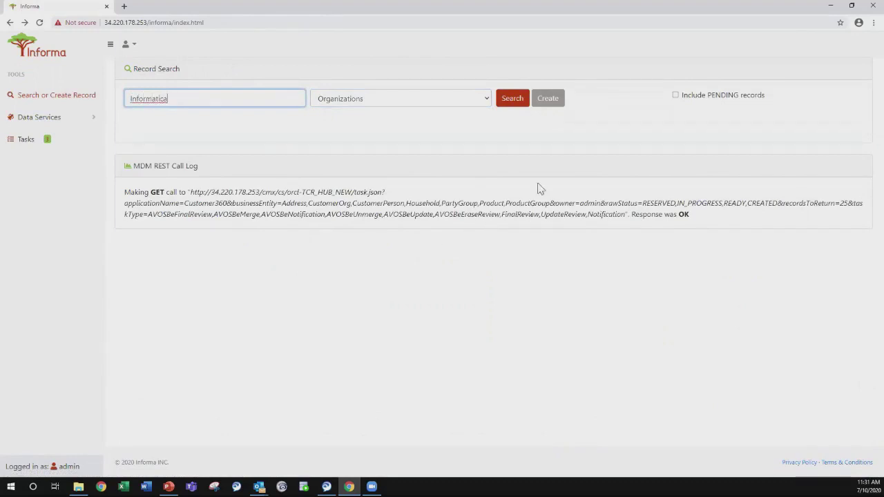
left_click(515, 99)
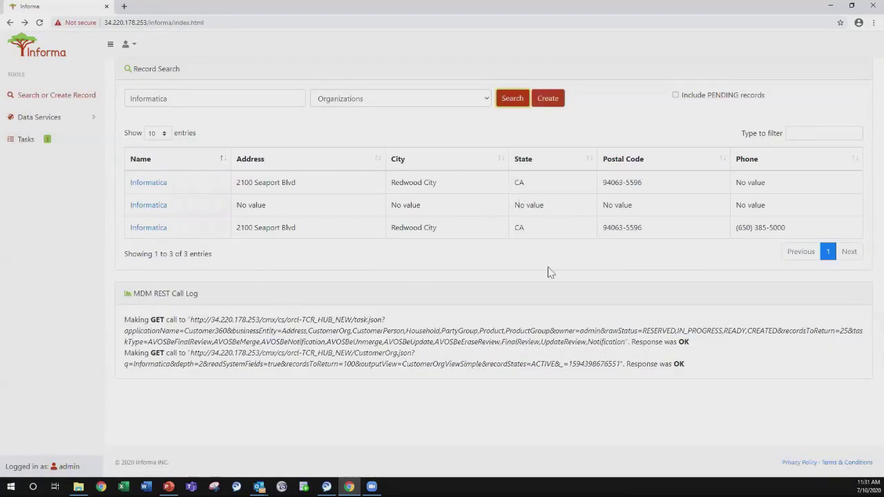
Step: Open the third Informatica record's full details and examine the PostalAddress, KeyExecutives and Phone nodes
left_click(149, 228)
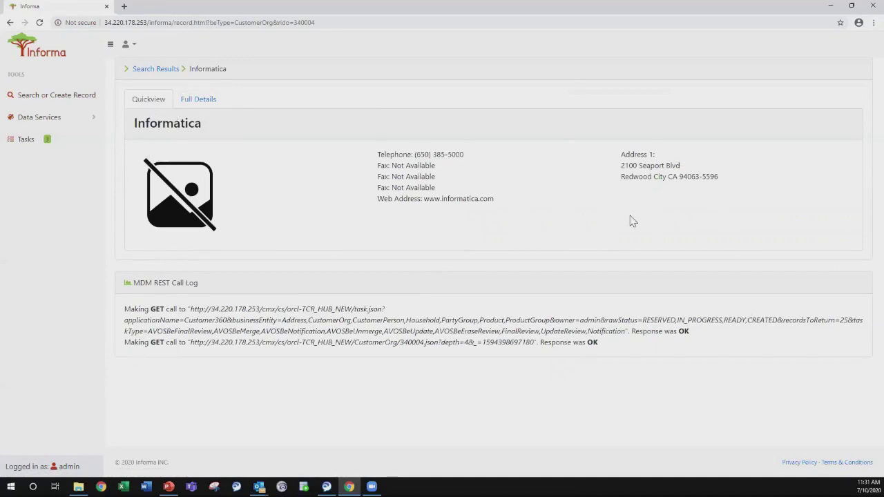
left_click(185, 103)
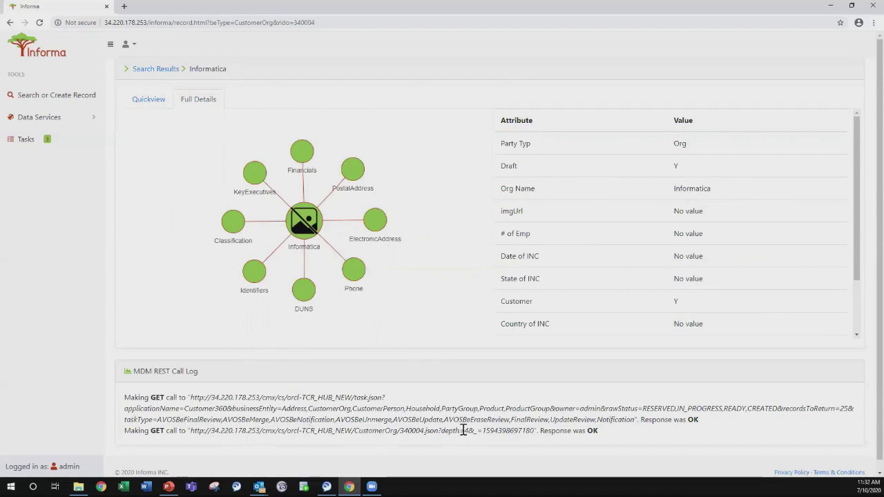
left_click(362, 174)
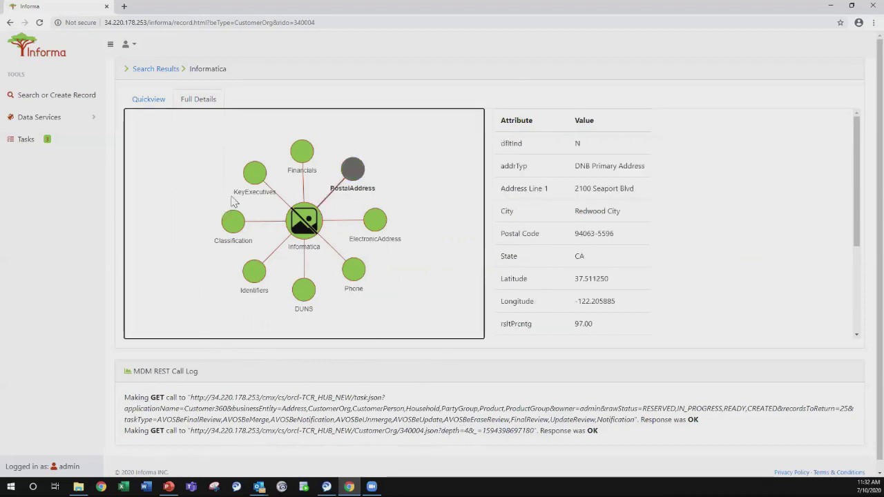
left_click(254, 176)
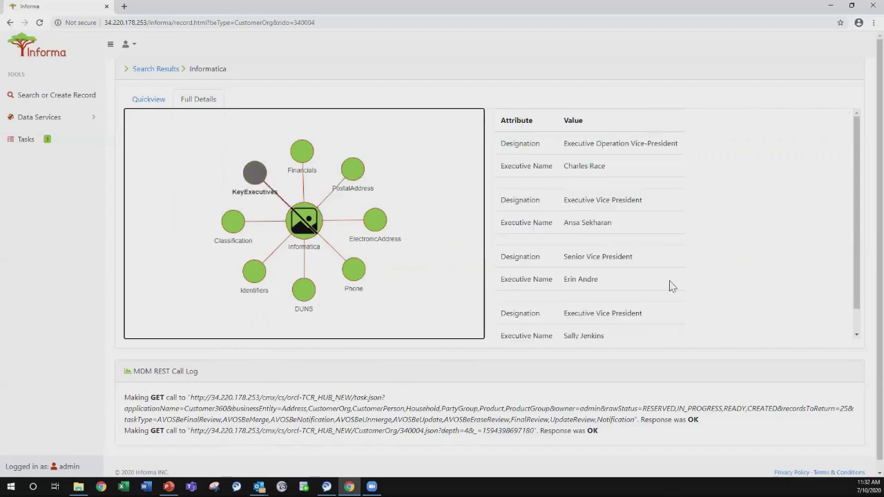
left_click_drag(862, 231, 863, 306)
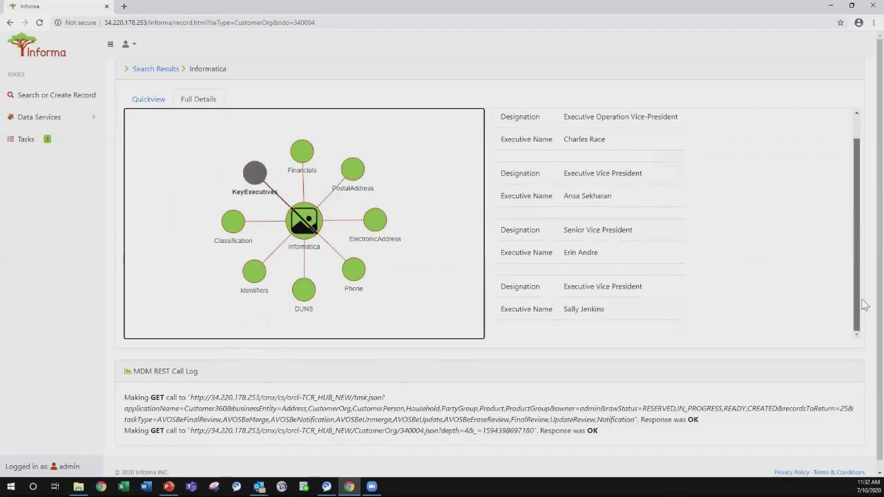
left_click(348, 270)
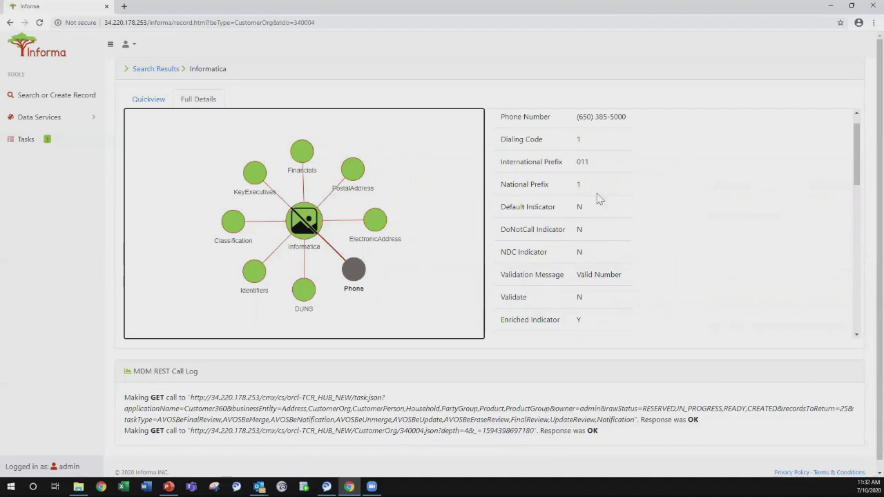
Step: Verify an address with the Address Verification data service, entering the street address, city Redwood and state CA without a zip
left_click(45, 122)
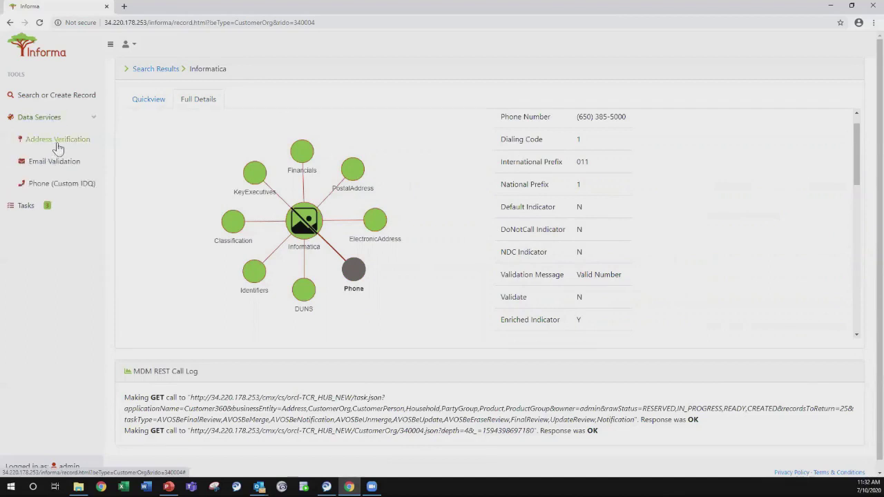
left_click(62, 145)
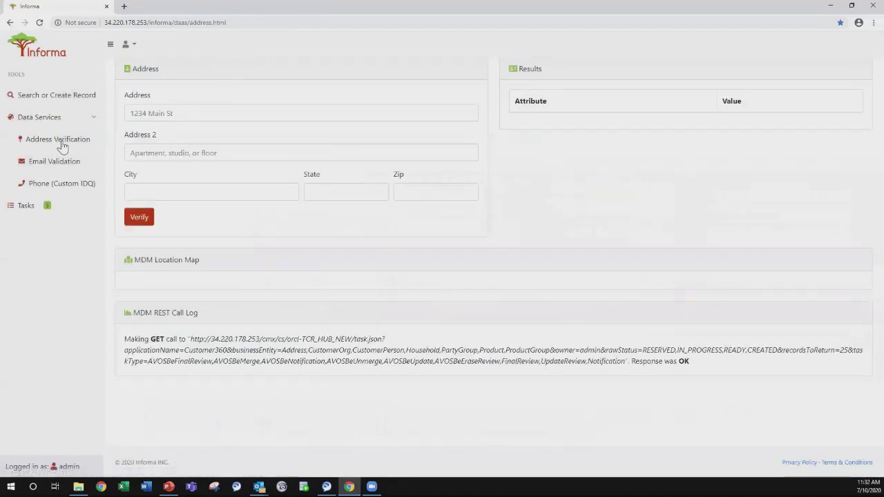
left_click(185, 112)
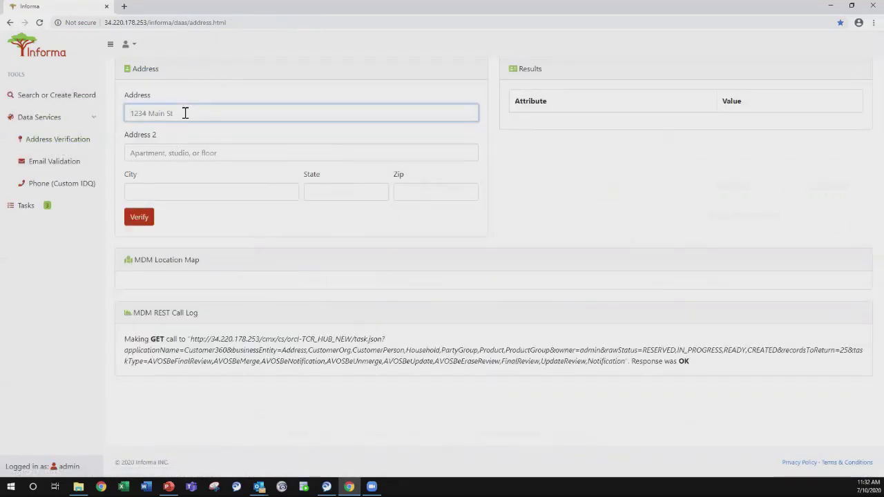
type("2000 Seaport")
left_click(177, 191)
type("Redwood")
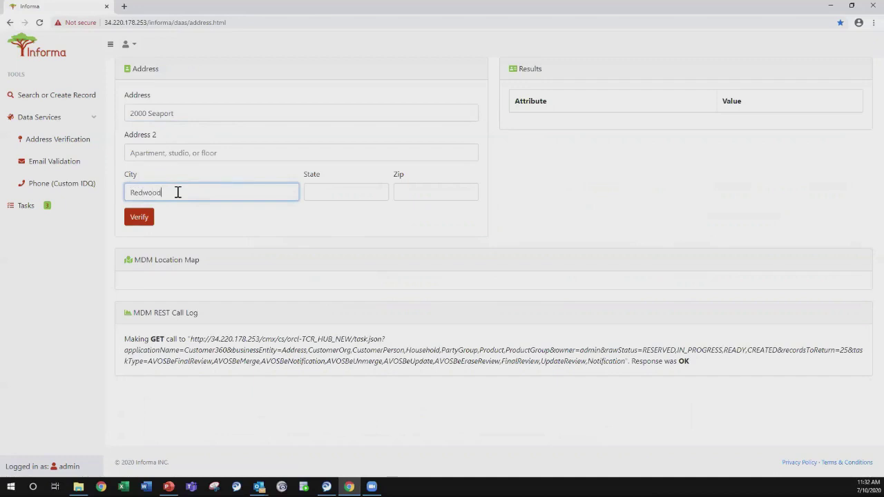
left_click(317, 194)
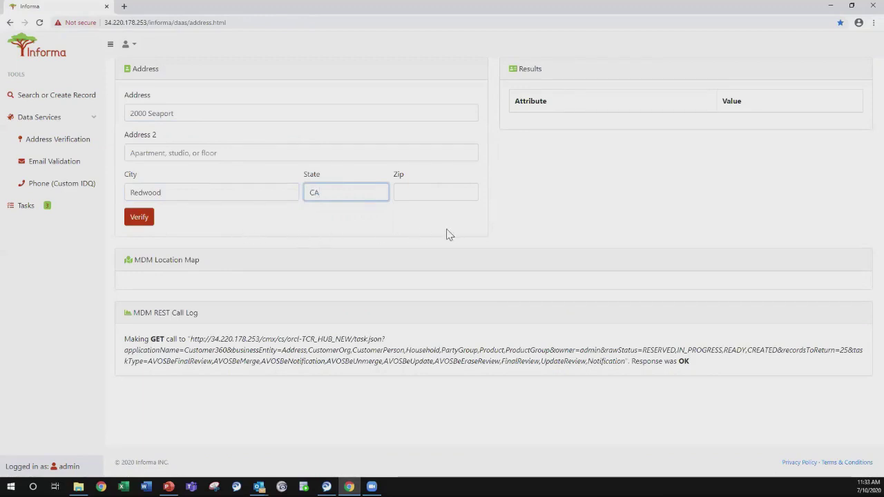
left_click(142, 220)
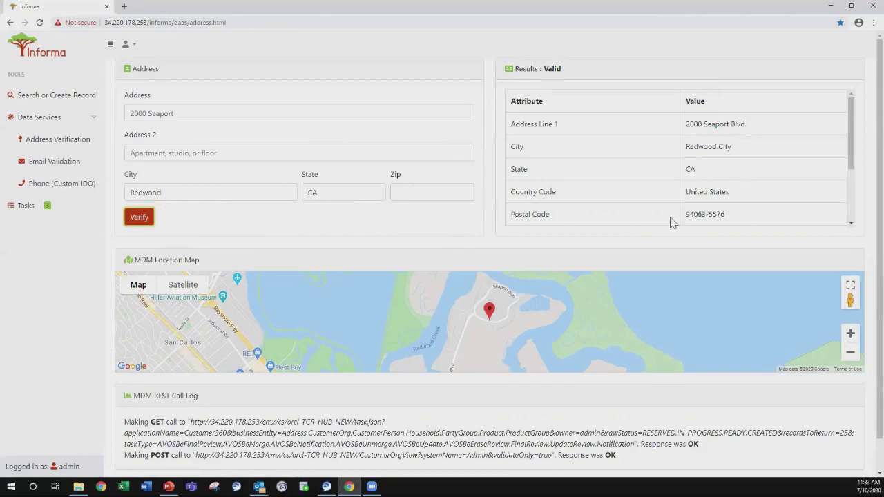
Step: Read the address verification results through to the validation message, and switch to the PowerPoint presentation
left_click_drag(852, 160, 853, 195)
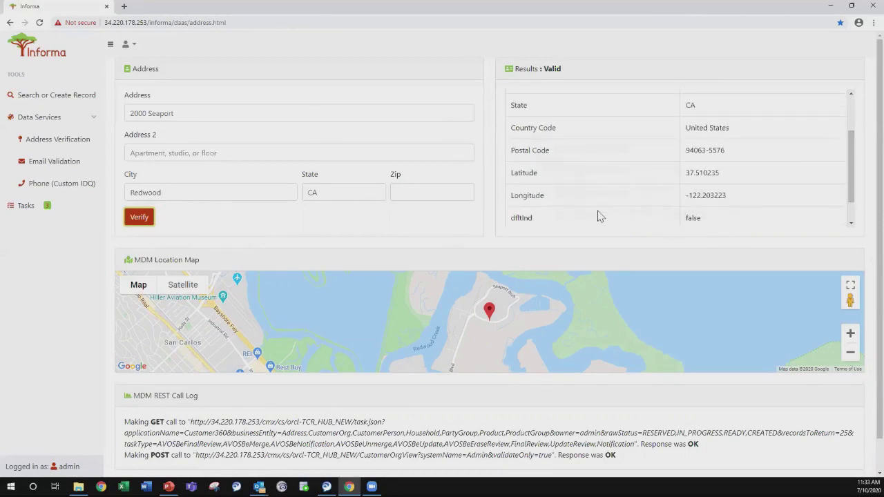
left_click_drag(854, 191, 853, 220)
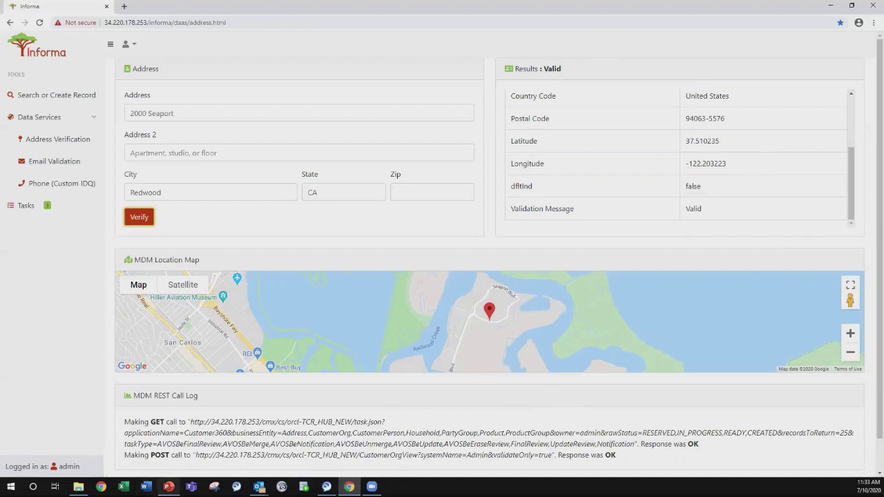
left_click(349, 487)
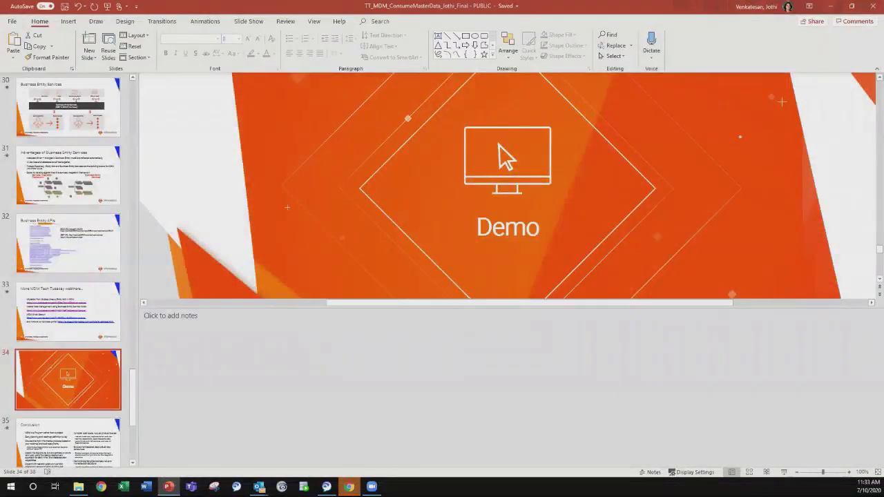